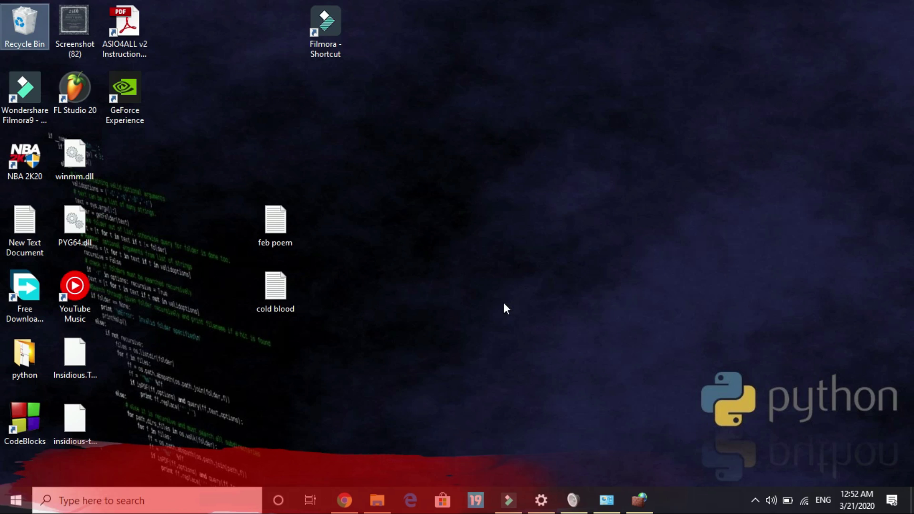
Step: Switch Chrome to the clean boot video tab, then clear the screen to the desktop
left_click(345, 509)
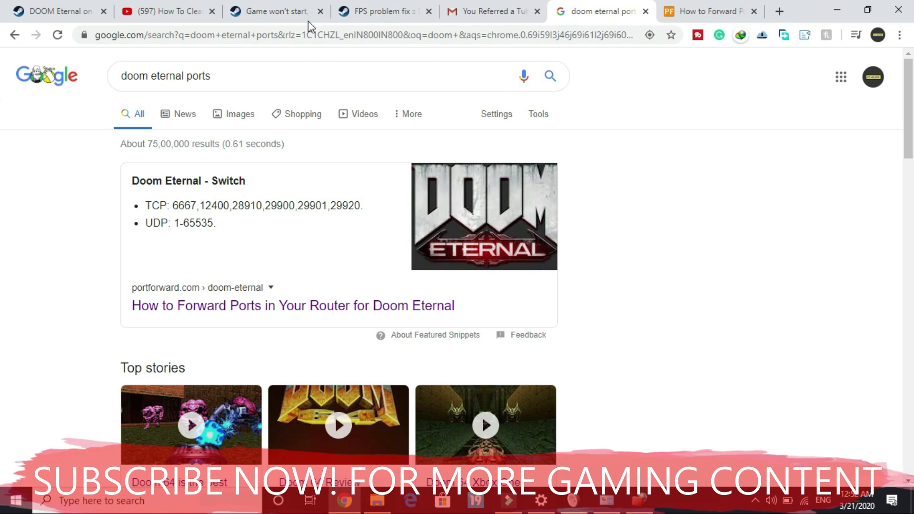
left_click(185, 12)
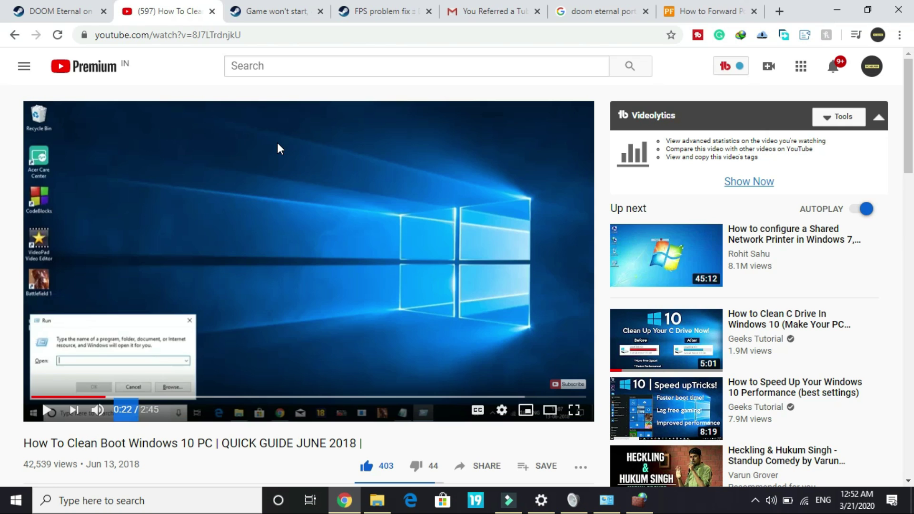
key("super+d")
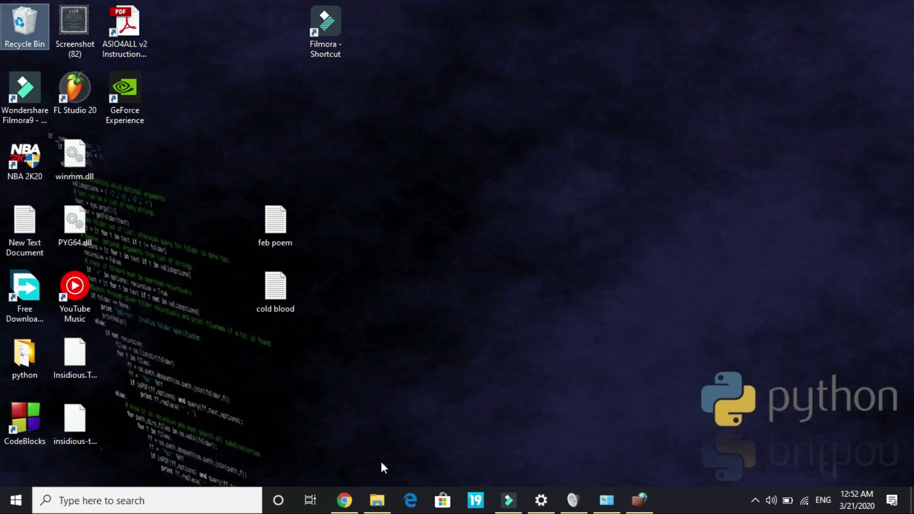
Step: Delete the id Software folder from C:\Users\<user>\Saved Games, leaving only Respawn
left_click(383, 508)
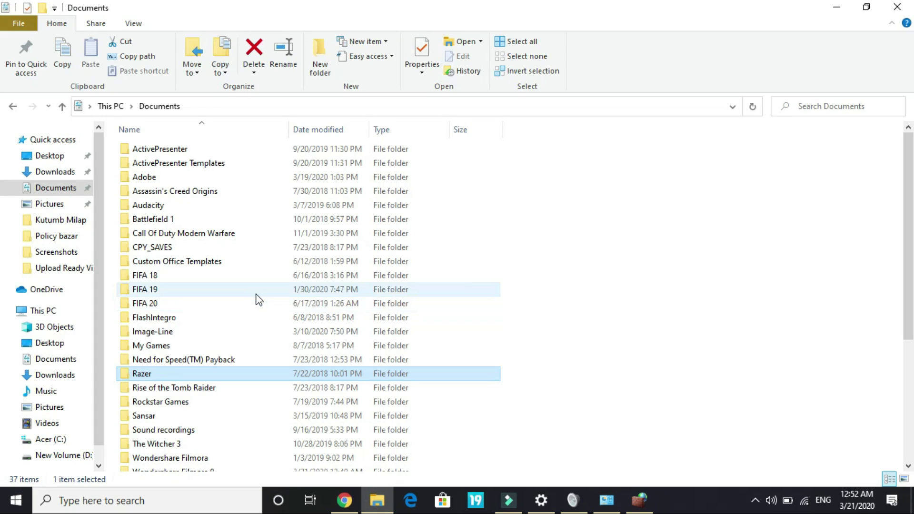
left_click(54, 438)
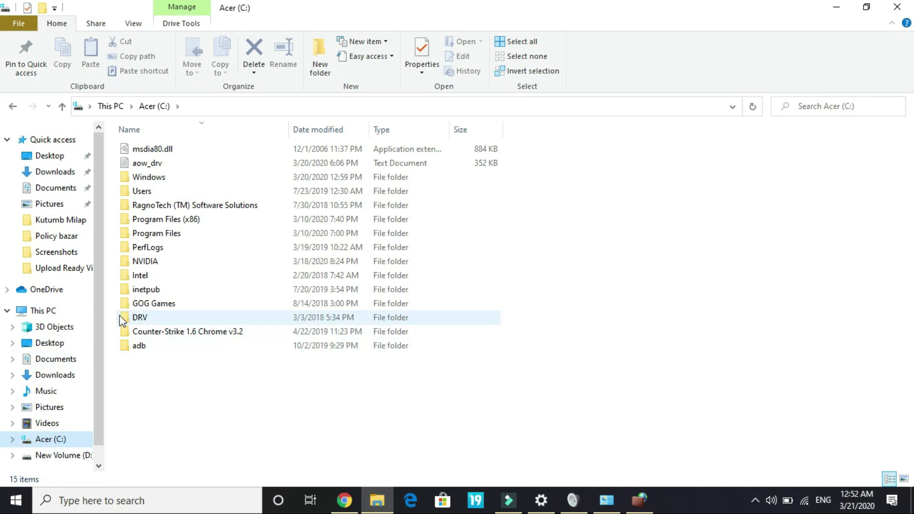
double_click(141, 192)
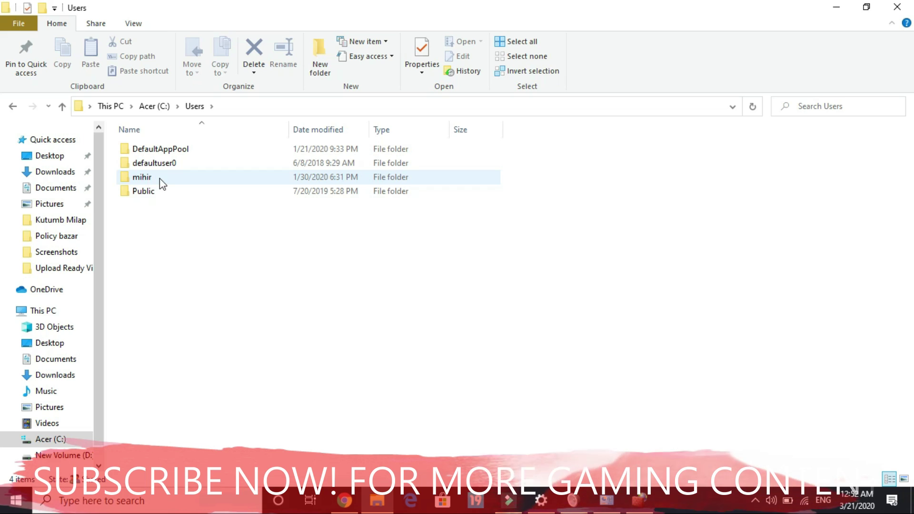
left_click(159, 178)
double_click(159, 178)
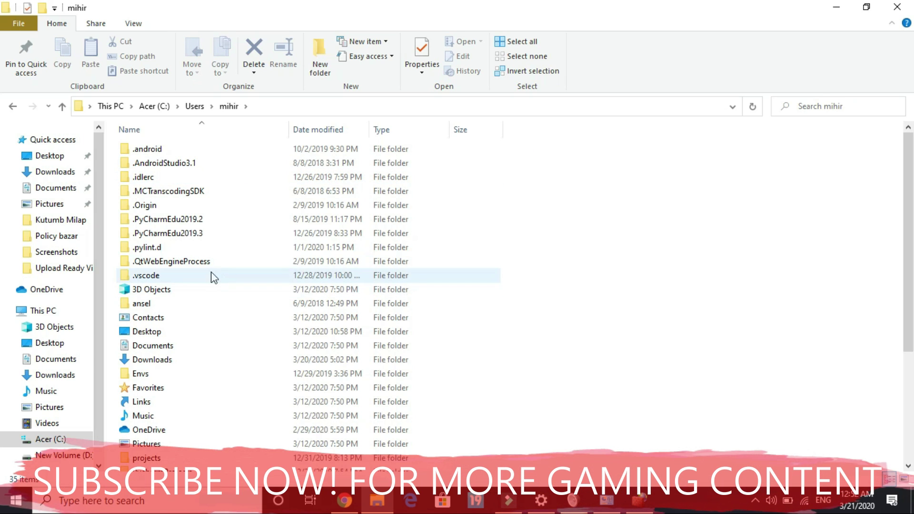
scroll(202, 333, "down", 4)
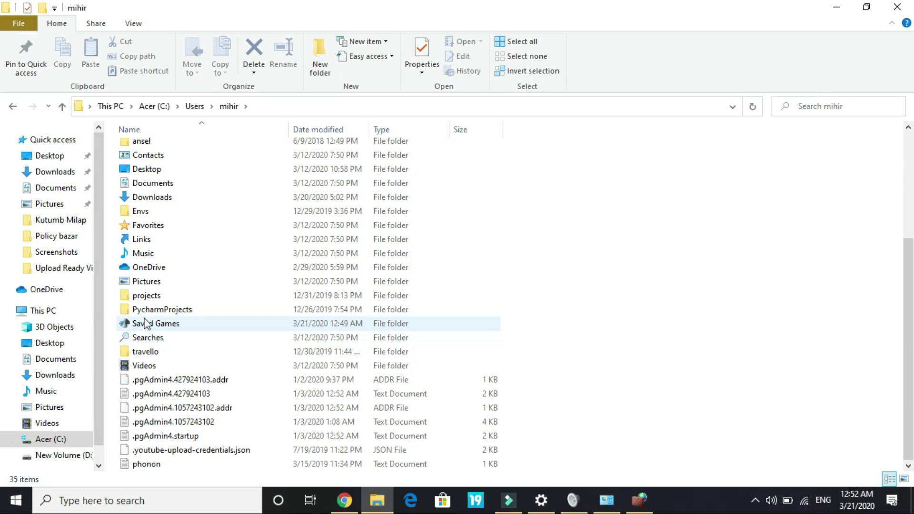
double_click(164, 328)
left_click(159, 149)
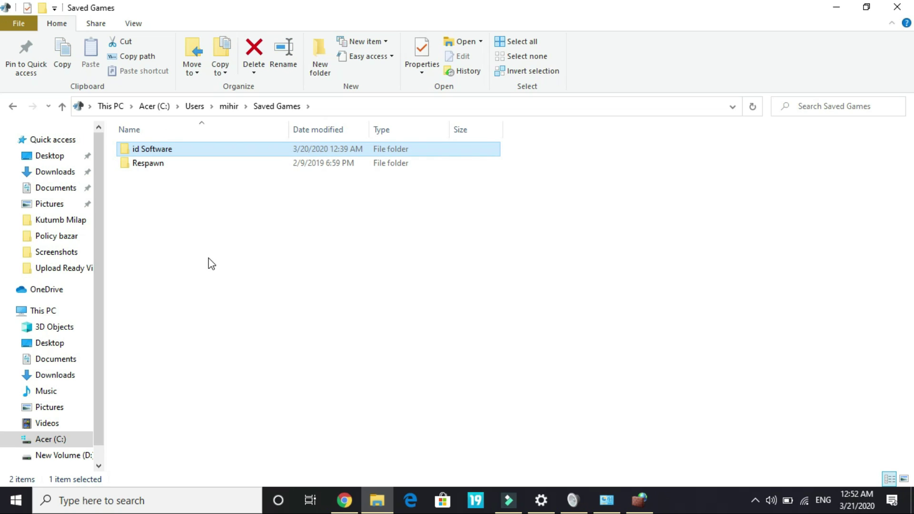
key("Delete")
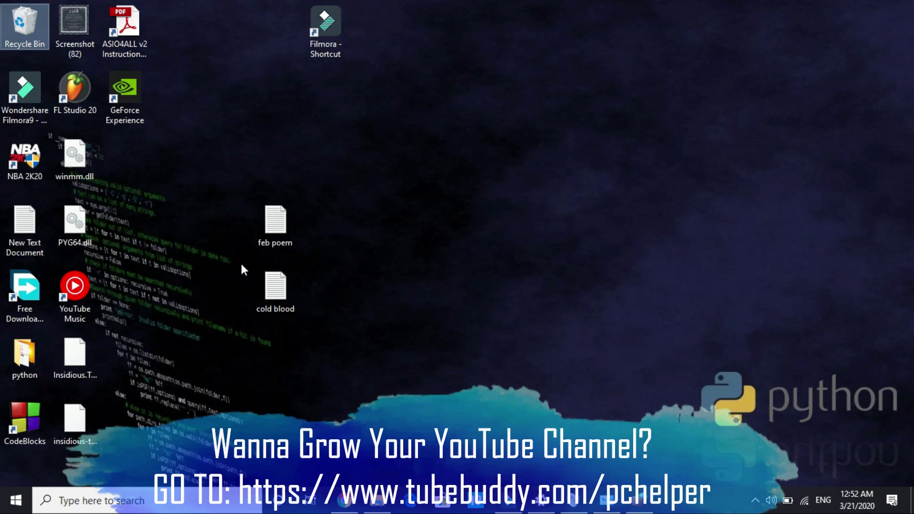
Step: Bring Chrome back to the 'doom eternal ports' search results
left_click(460, 418)
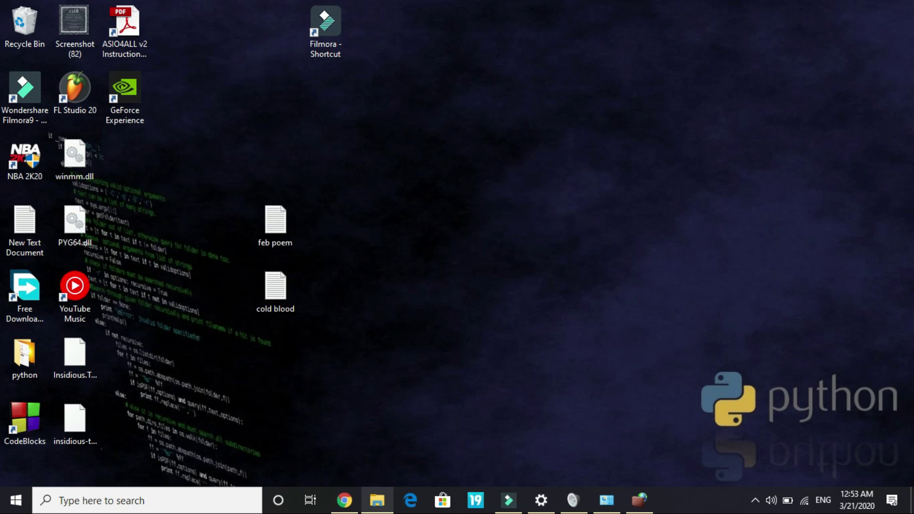
left_click(345, 500)
left_click(613, 7)
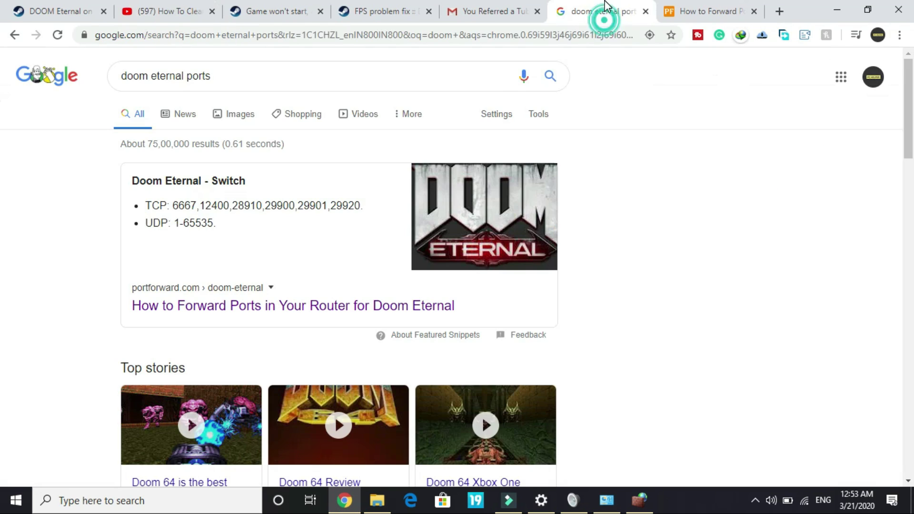
left_click(153, 83)
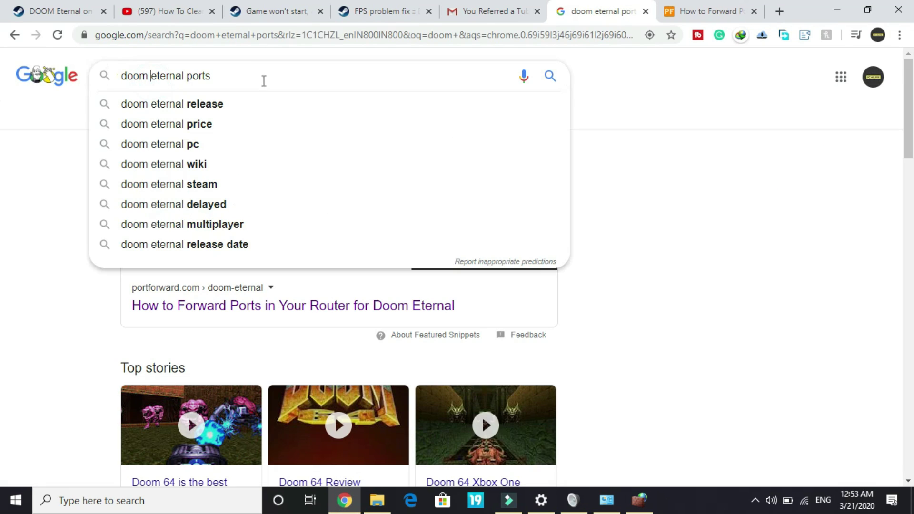
left_click(215, 77)
left_click(20, 159)
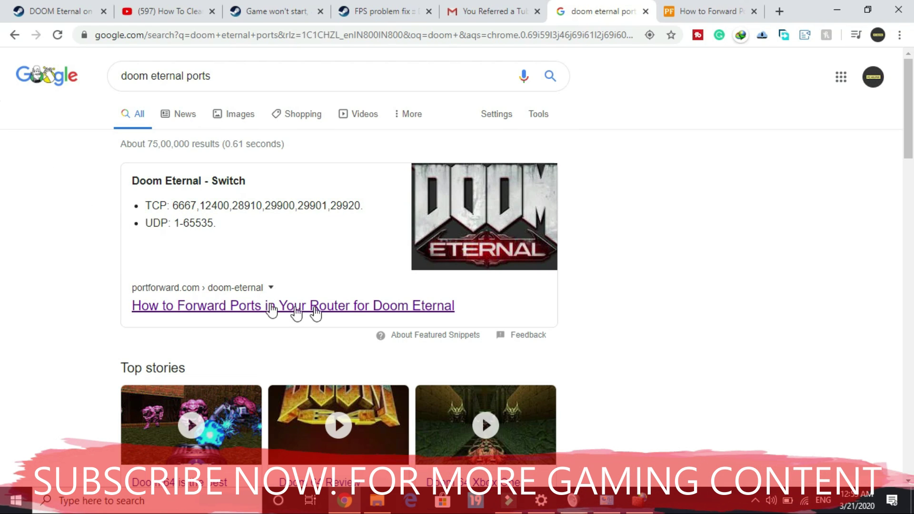
left_click(678, 18)
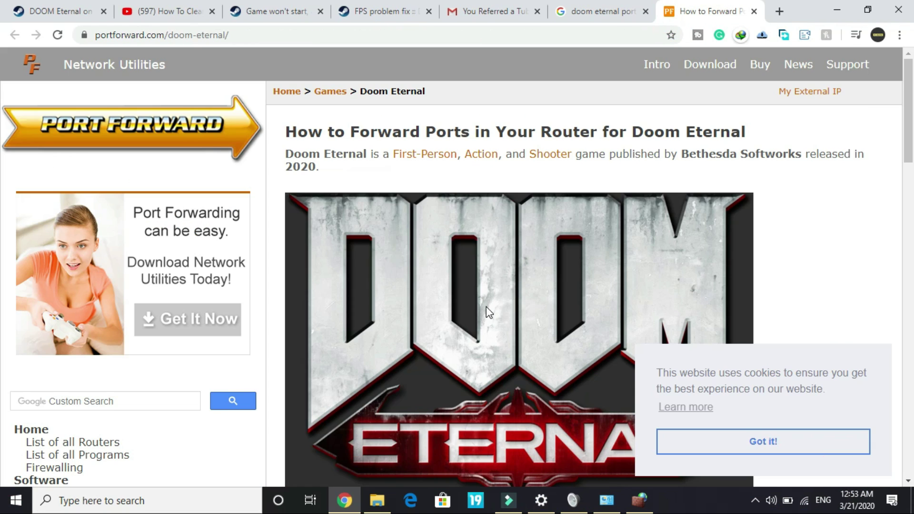
scroll(486, 306, "down", 15)
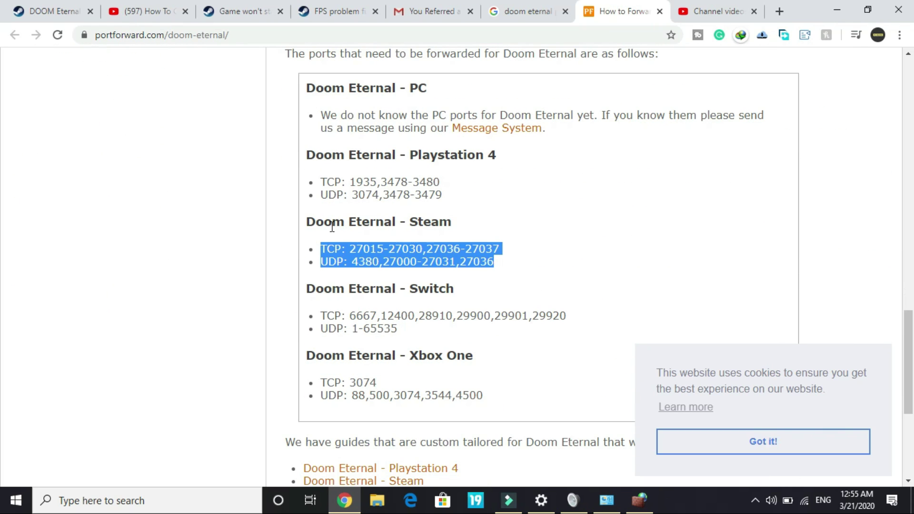
left_click(306, 229)
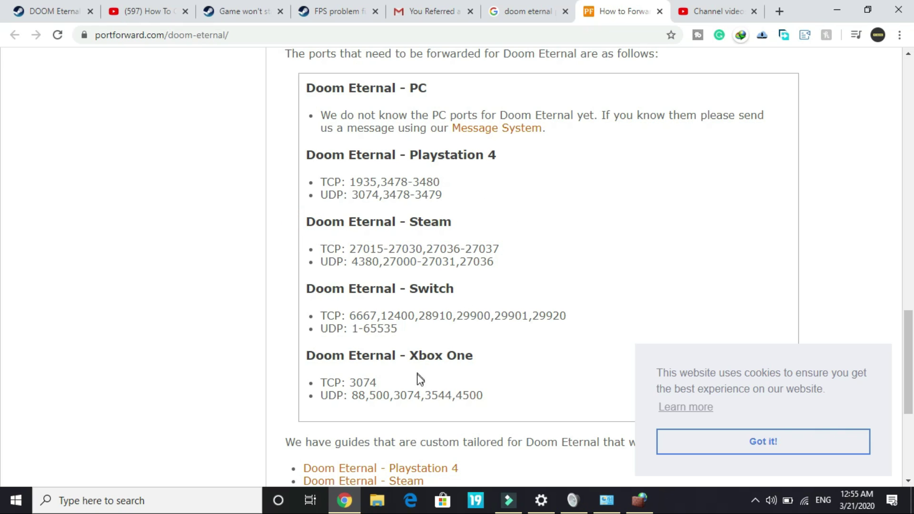
left_click(326, 385)
left_click_drag(350, 248, 510, 237)
key("ctrl+c")
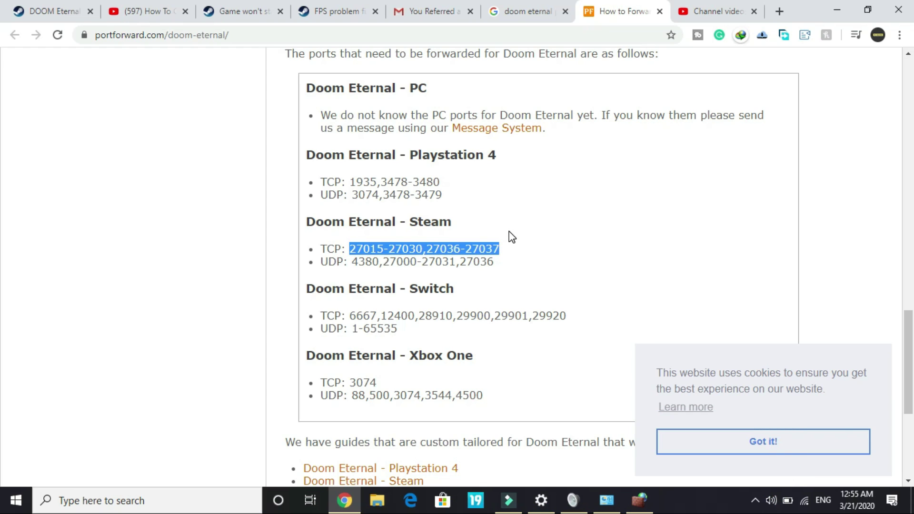
key("super+d")
Step: Search 'firewa' from the taskbar and open the firewall's Advanced settings view
left_click(173, 501)
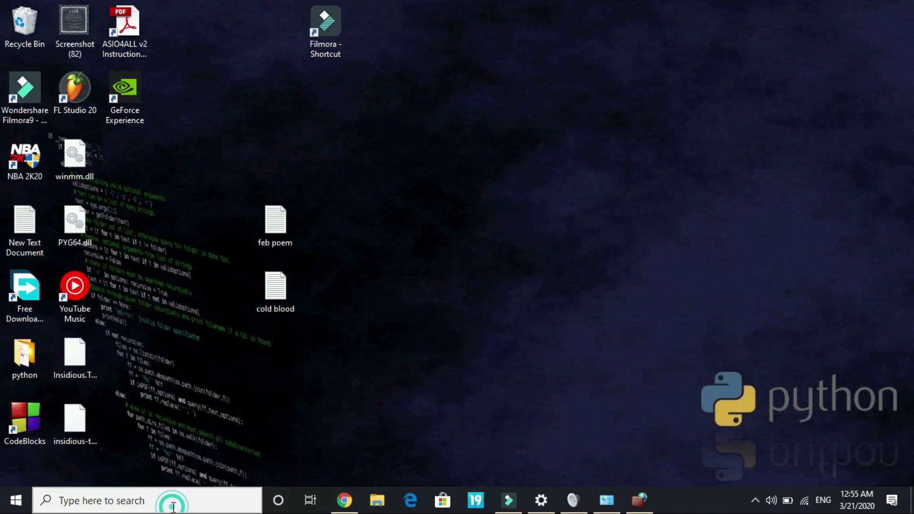
type("fire")
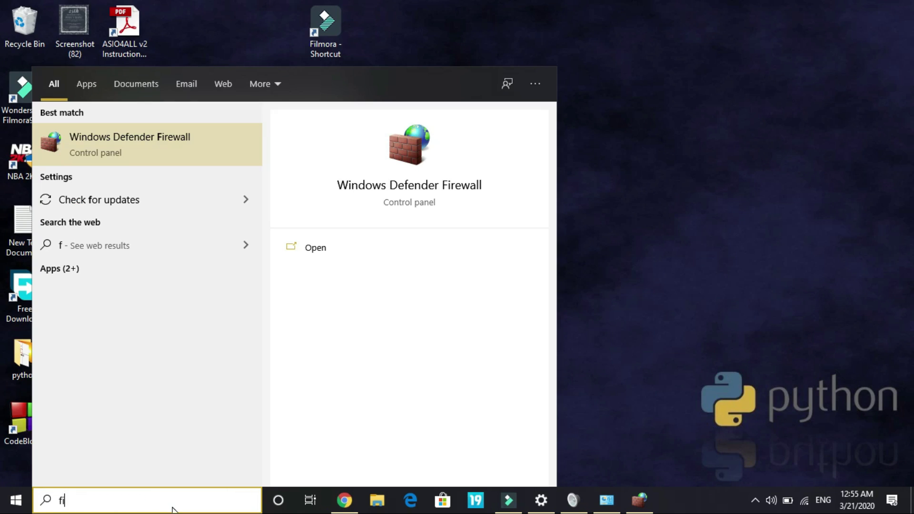
type("wa")
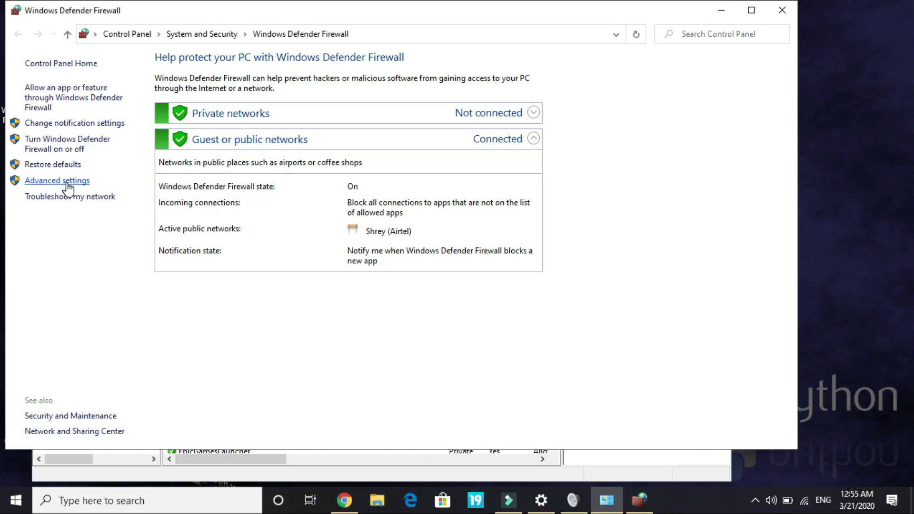
left_click(68, 184)
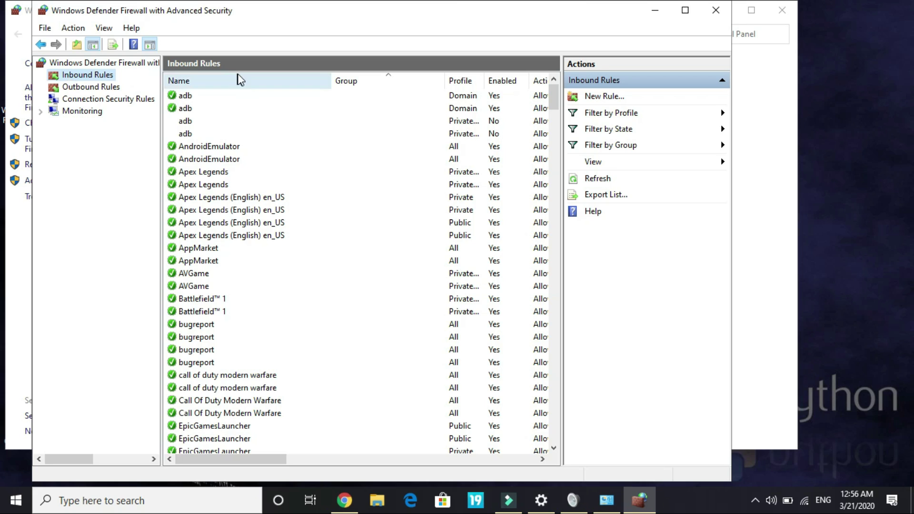
left_click(597, 97)
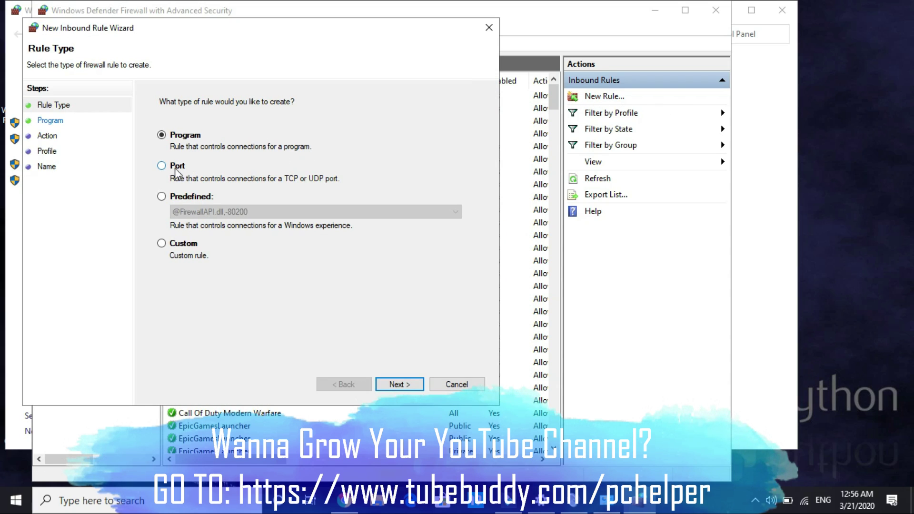
left_click(162, 165)
left_click_drag(156, 32, 223, 40)
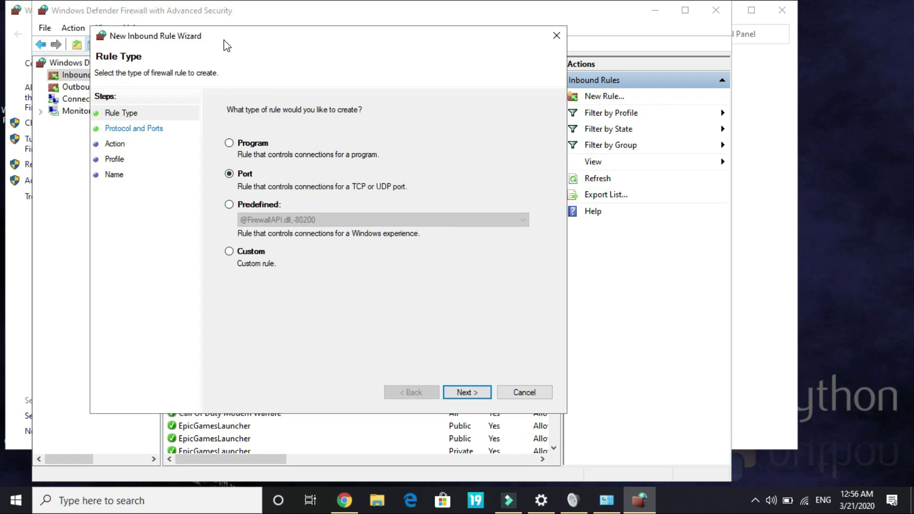
left_click(478, 396)
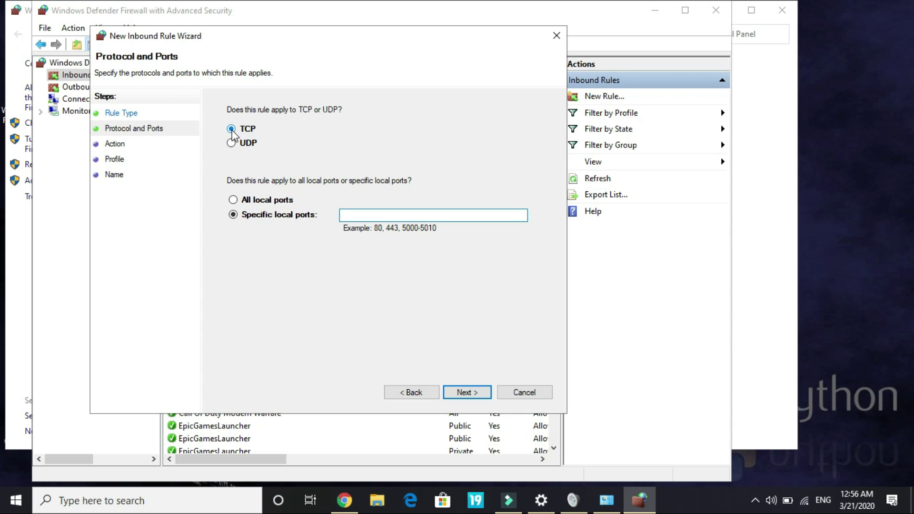
left_click(379, 213)
key("ctrl+v")
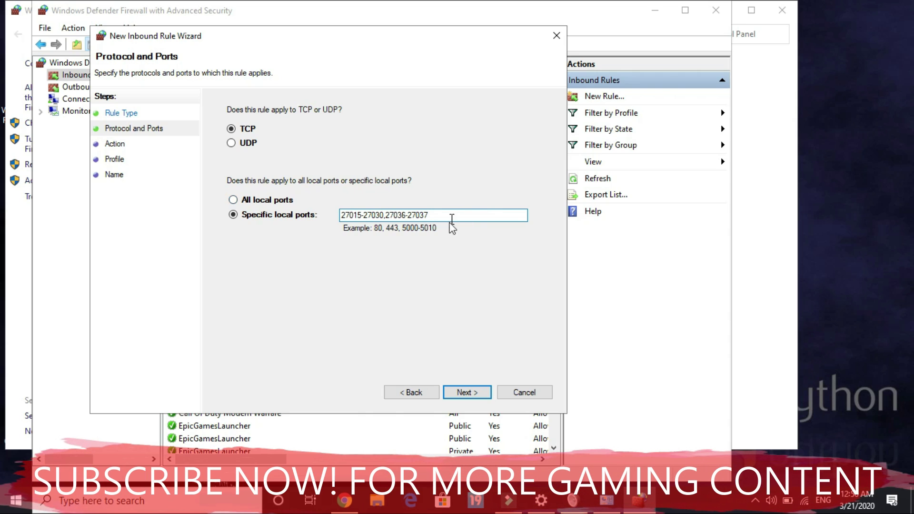
Step: Keep Allow and all profiles, name the rule 'Doom Eternal', and finish
left_click(467, 392)
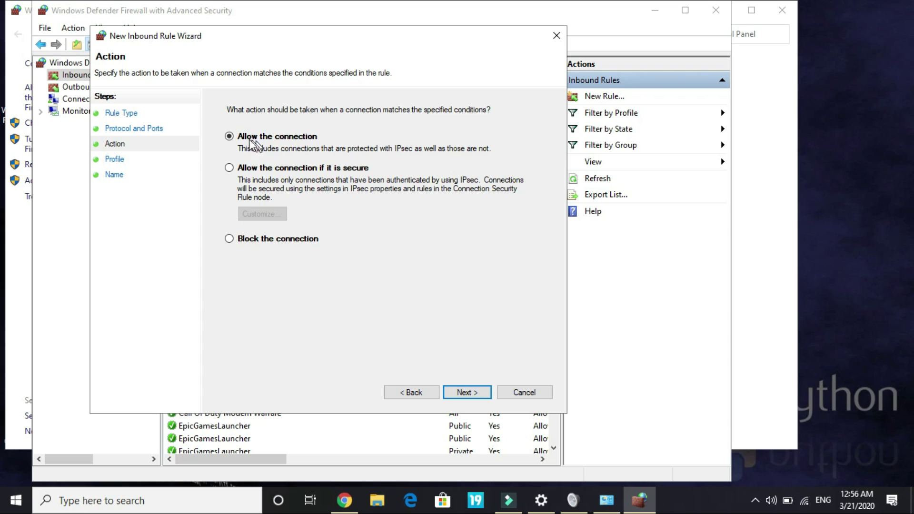
left_click(464, 392)
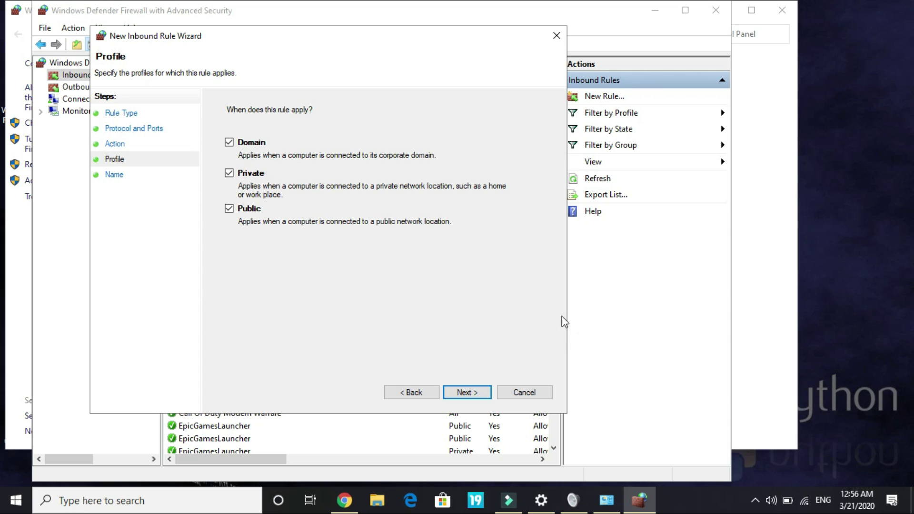
left_click(465, 395)
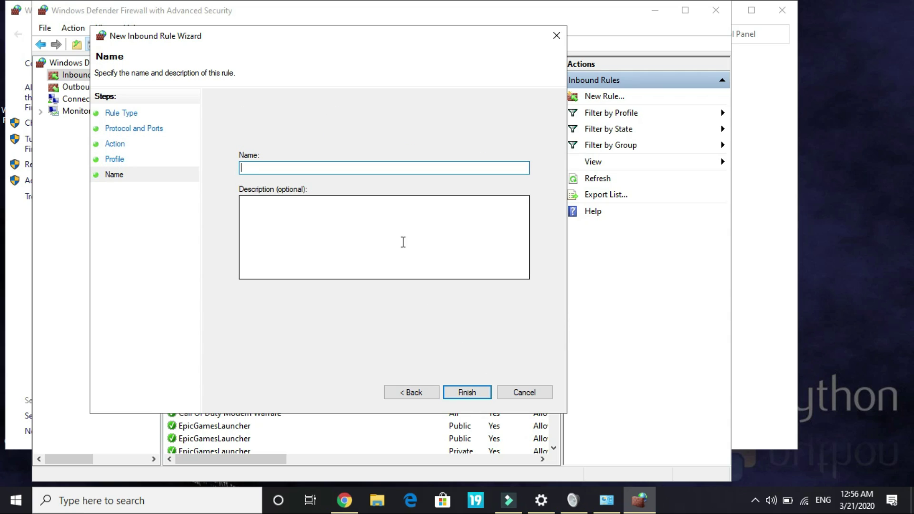
type("Doom Eternal")
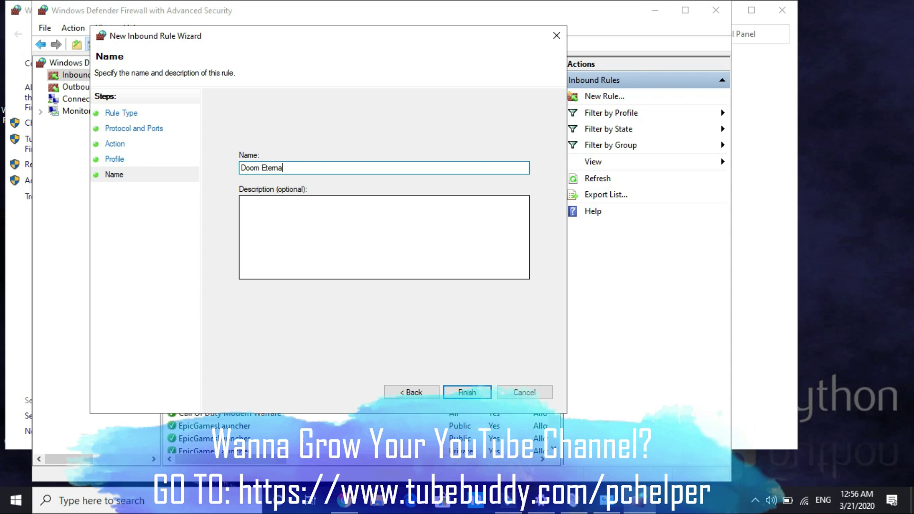
left_click(459, 390)
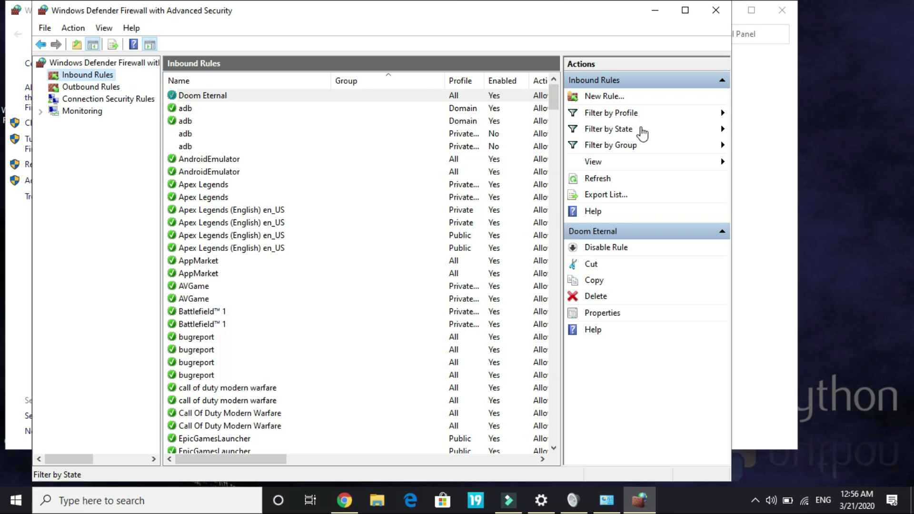
Step: Start another port-based inbound rule set to the UDP protocol
left_click(605, 97)
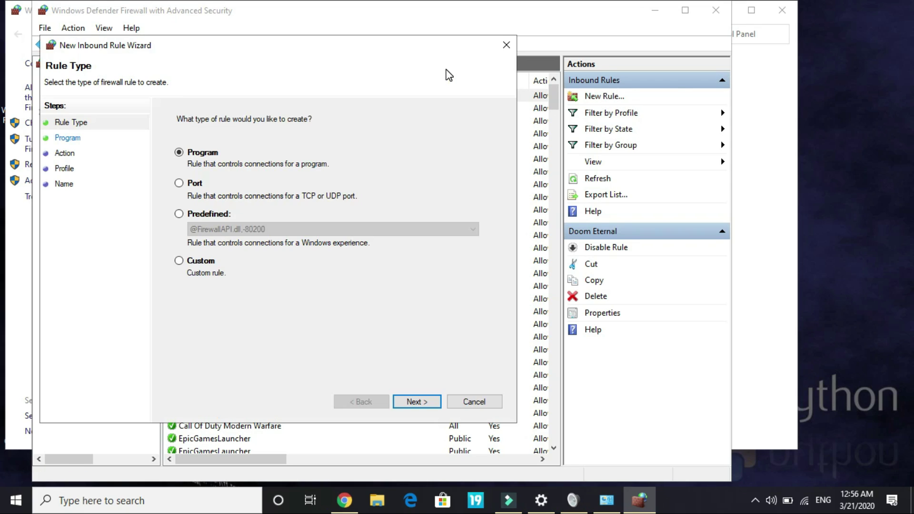
left_click(192, 184)
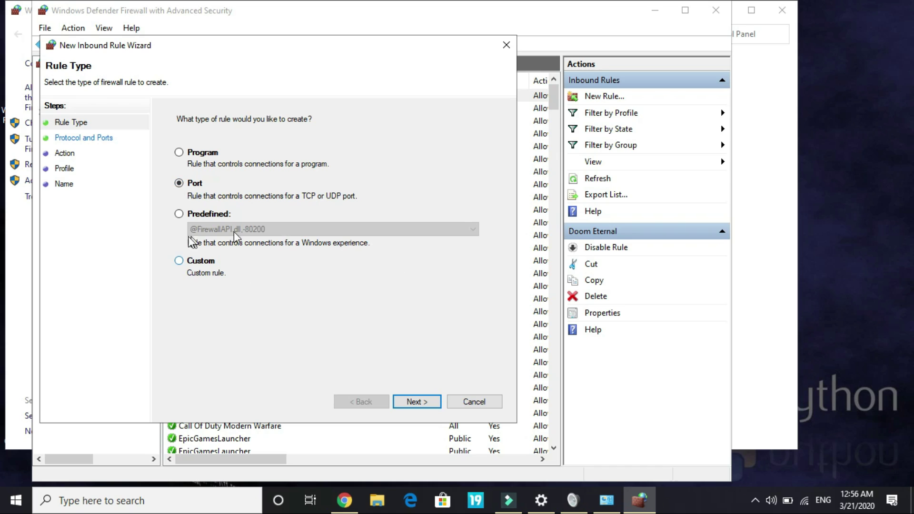
key("Return")
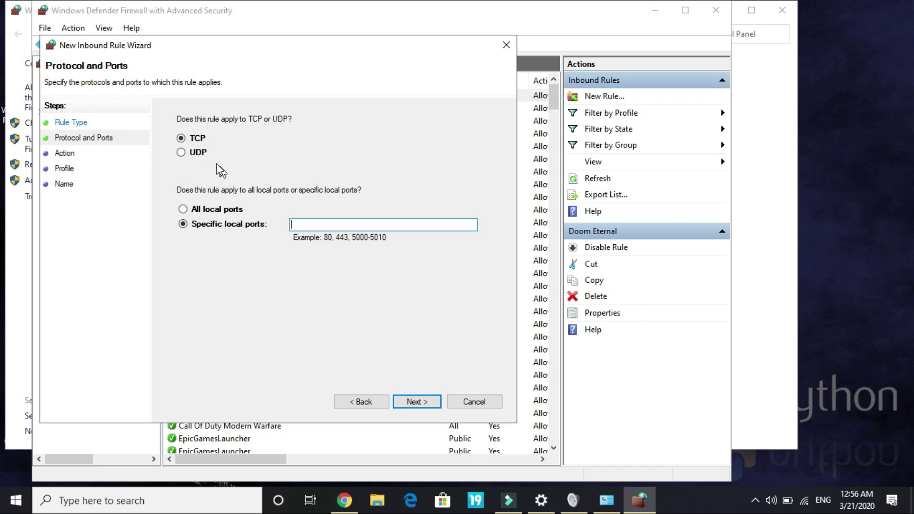
left_click(182, 153)
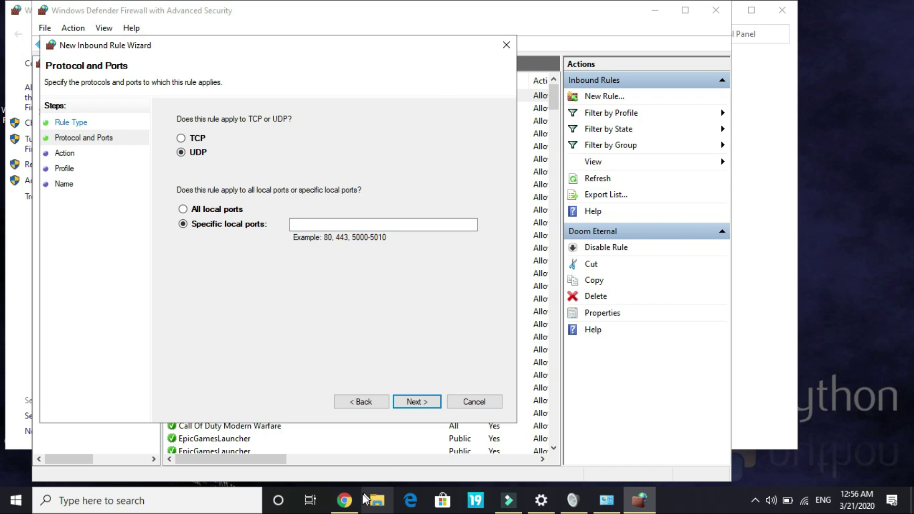
key("alt+Tab")
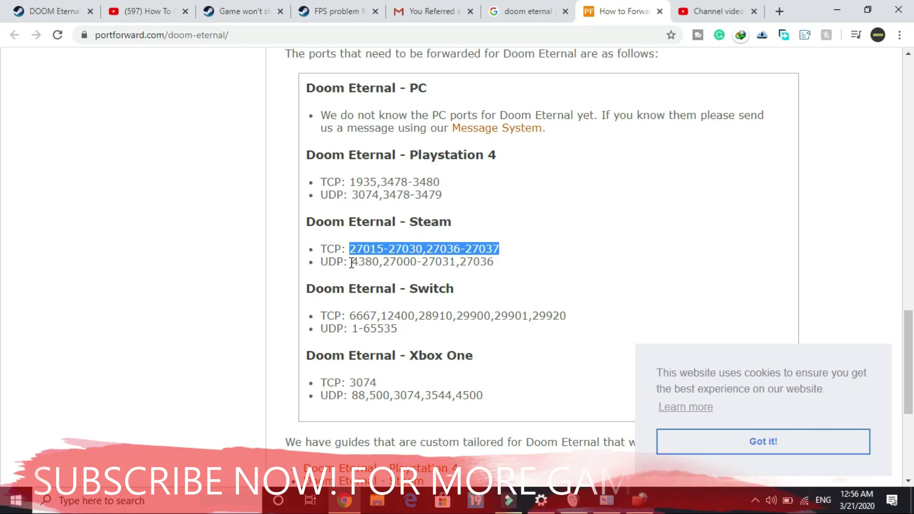
left_click_drag(351, 262, 533, 266)
key("ctrl+c")
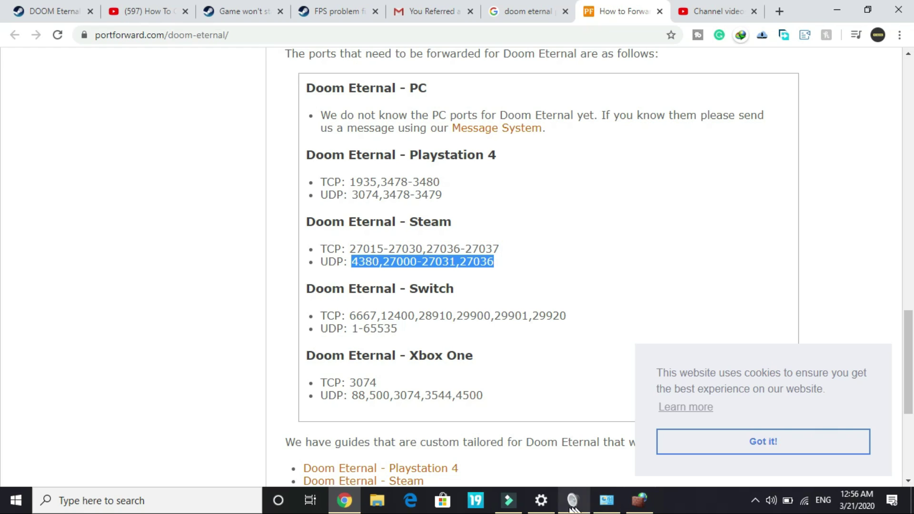
left_click(640, 501)
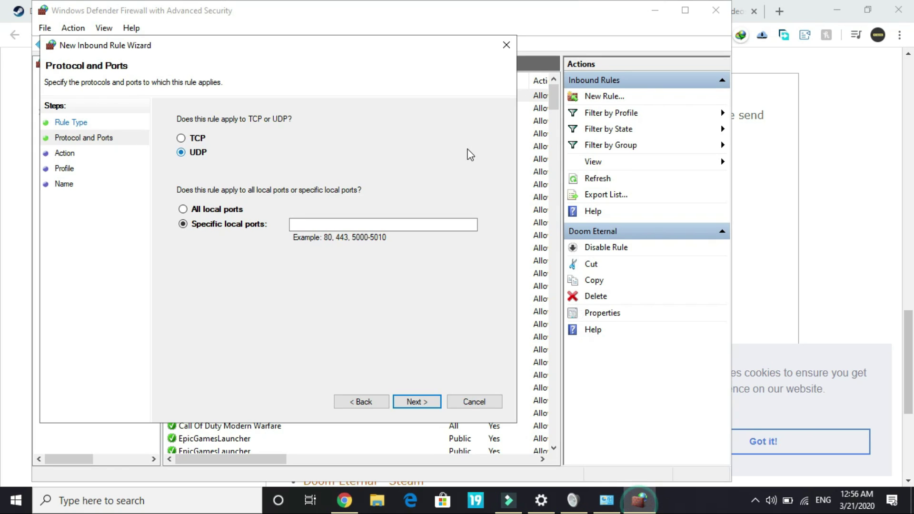
left_click(328, 220)
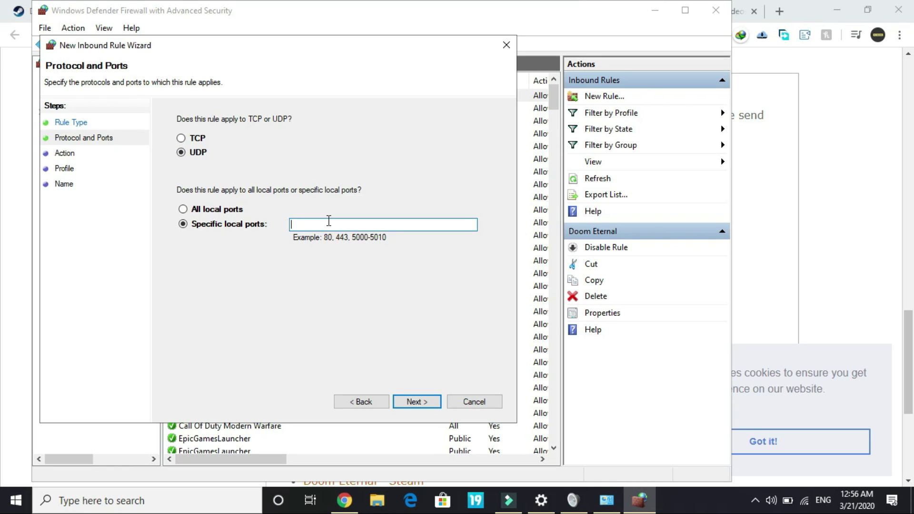
key("ctrl+v")
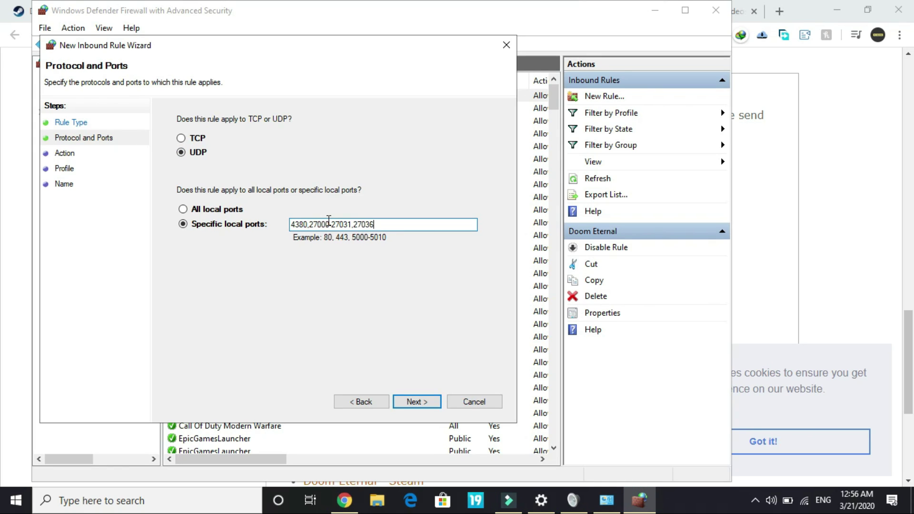
Step: Keep Allow and all profiles, name it 'Doom eternal', finish, and close the firewall
left_click(422, 403)
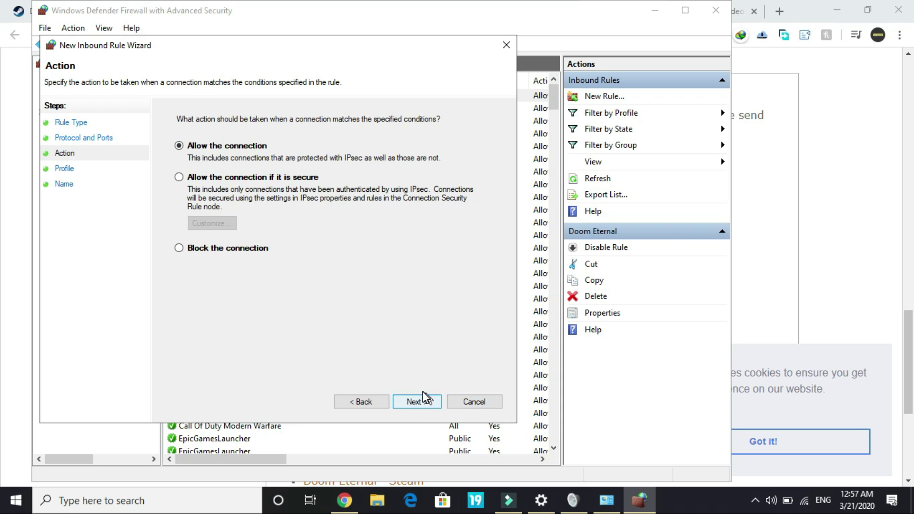
left_click(419, 402)
left_click(419, 403)
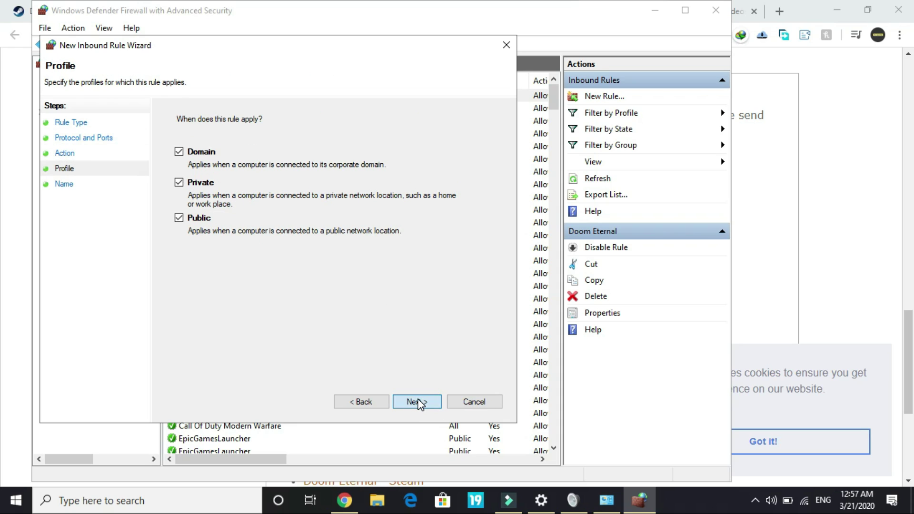
type("D")
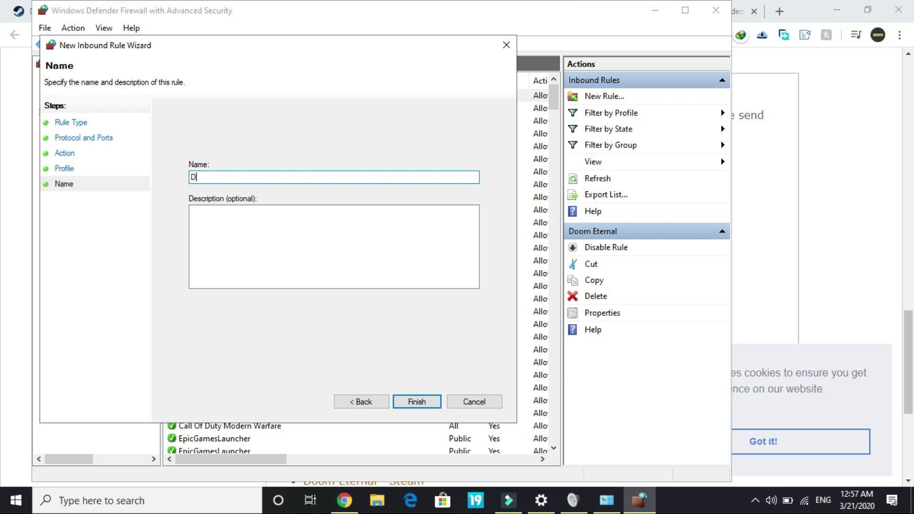
type("oom eternal")
left_click(415, 402)
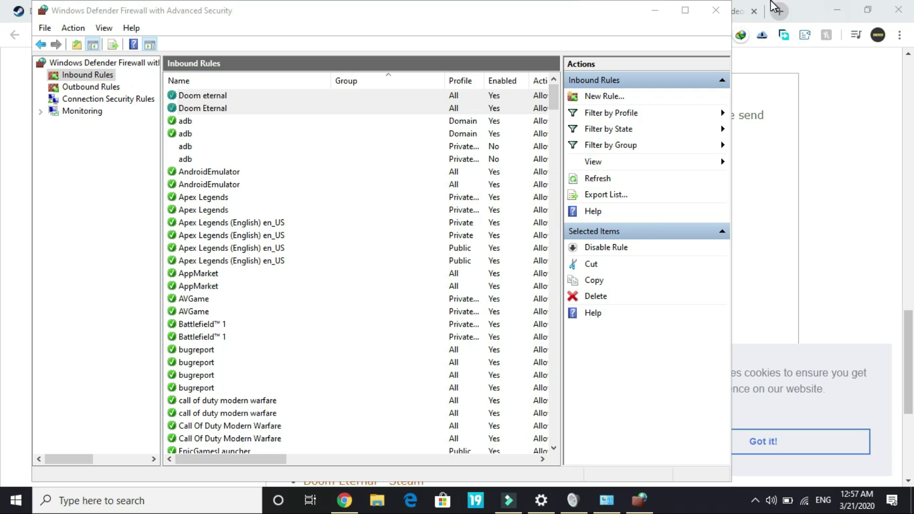
left_click(715, 10)
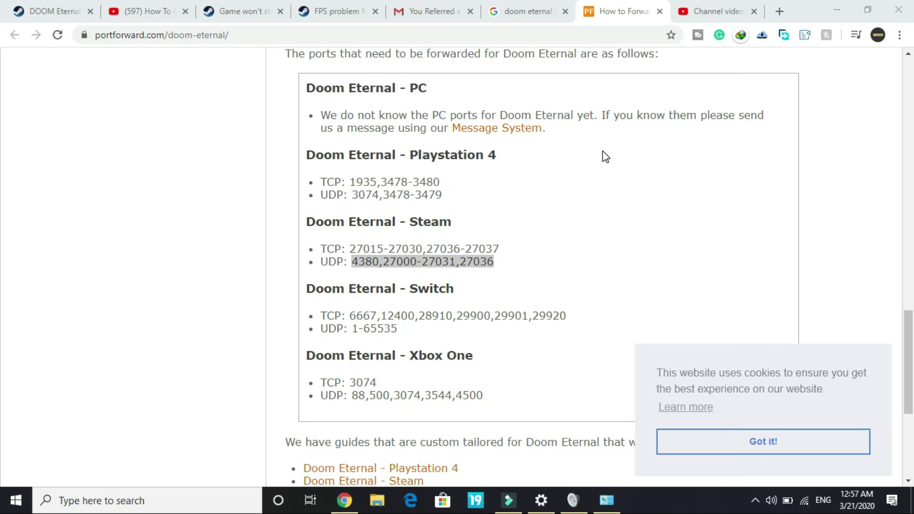